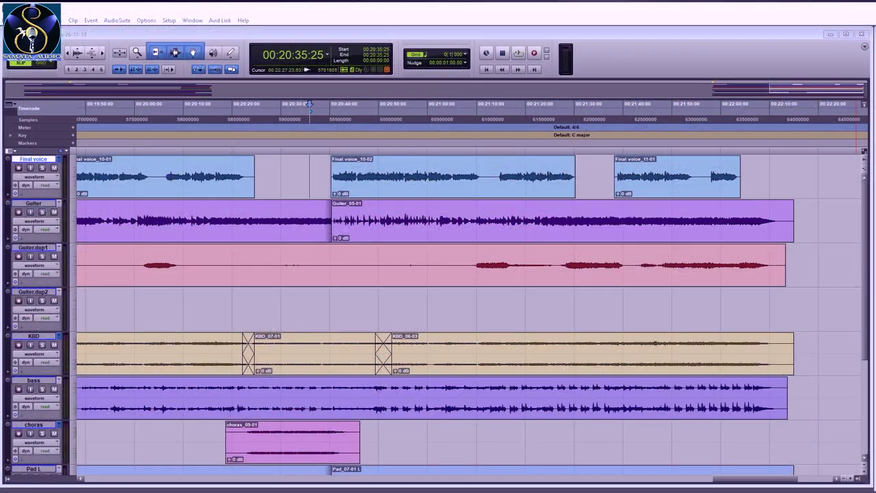
Play the full mix from 00:20:35:25 to the end of the song and stop playback.
key("space")
key("space")
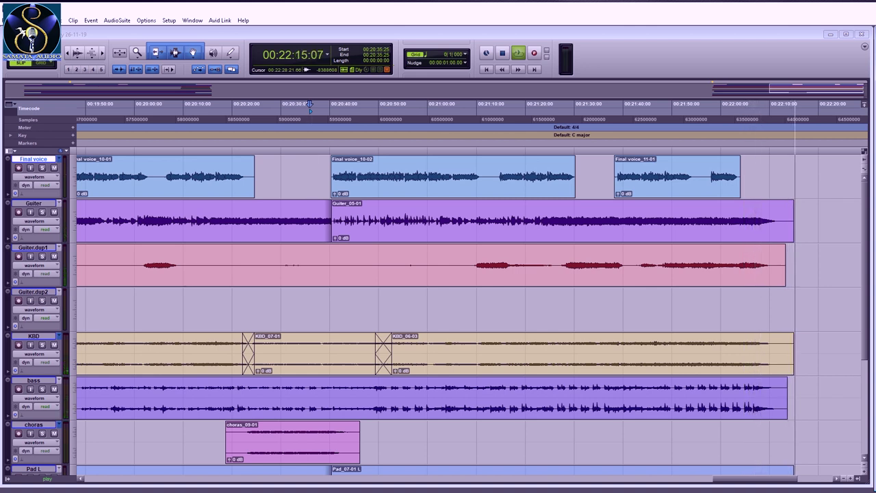
key("space")
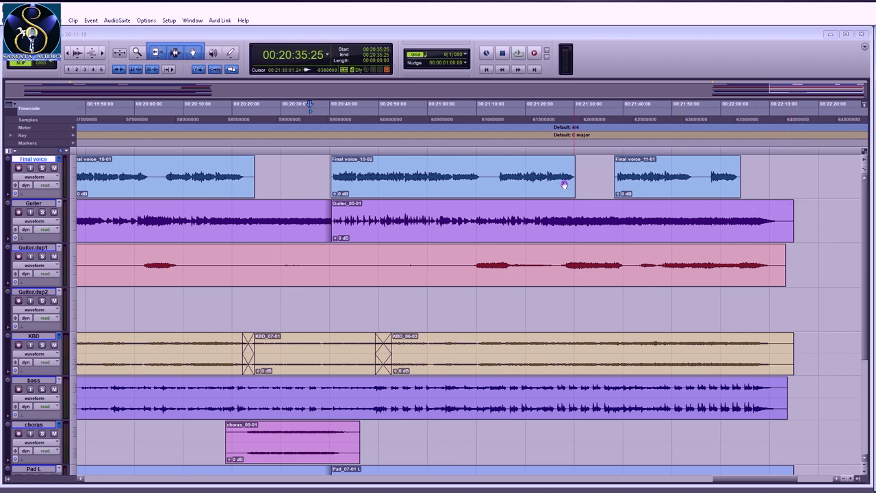
Audition the soloed Final voice track from 00:21:08:10 through the pause in the Final voice_10-02 clip.
left_click(470, 174)
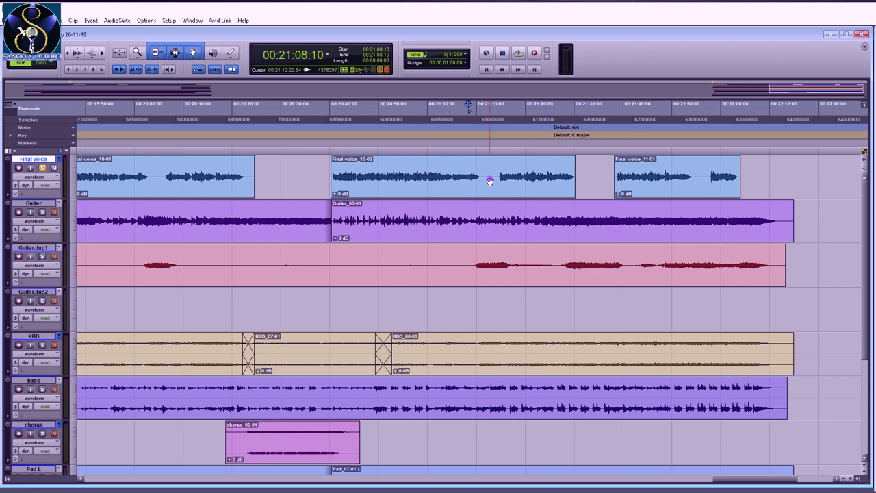
key("space")
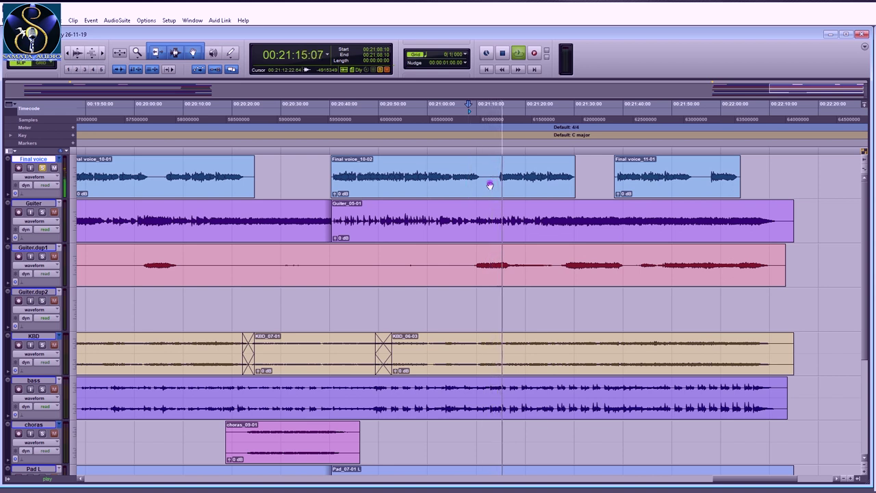
key("space")
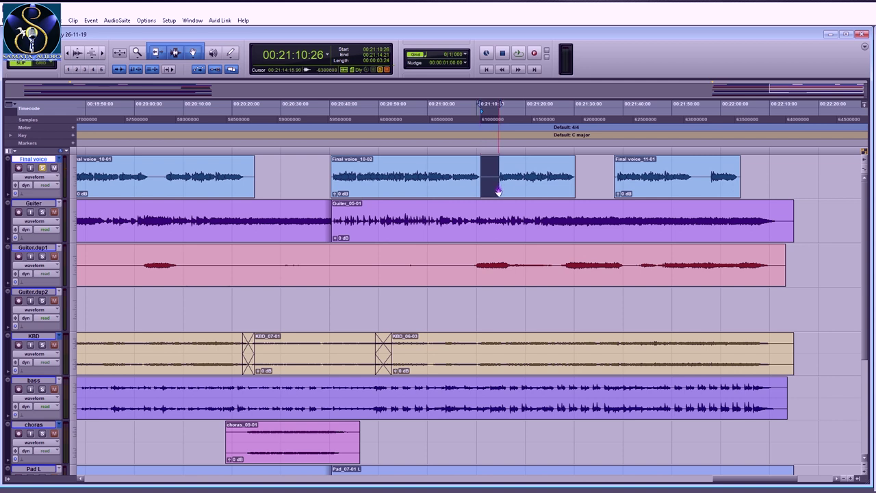
Magnify the track waveforms vertically and examine the low-level signal in the Final voice pause near 00:21:10:01.
scroll(499, 192, "down", 3)
scroll(498, 191, "up", 10)
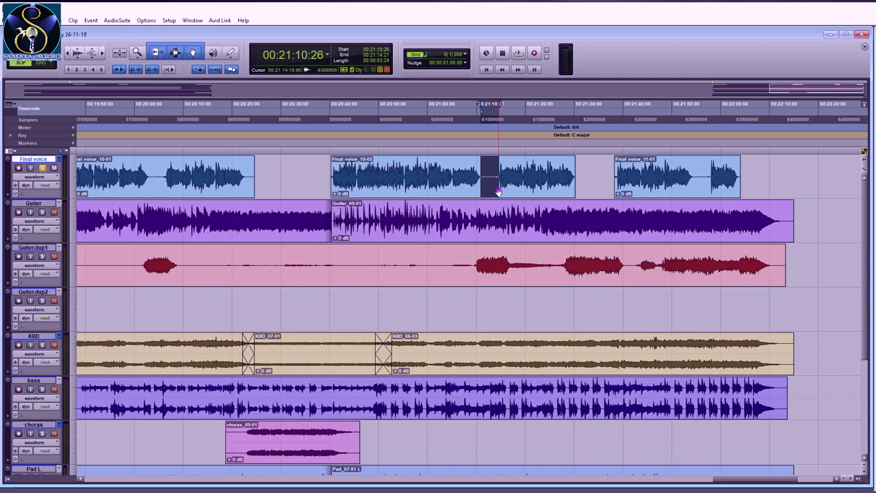
scroll(498, 192, "up", 3)
left_click(478, 181)
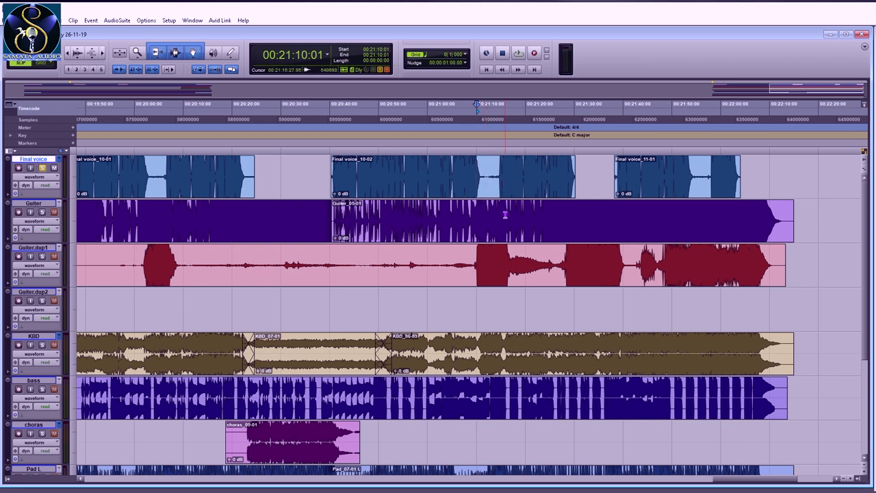
key("ctrl+alt+[")
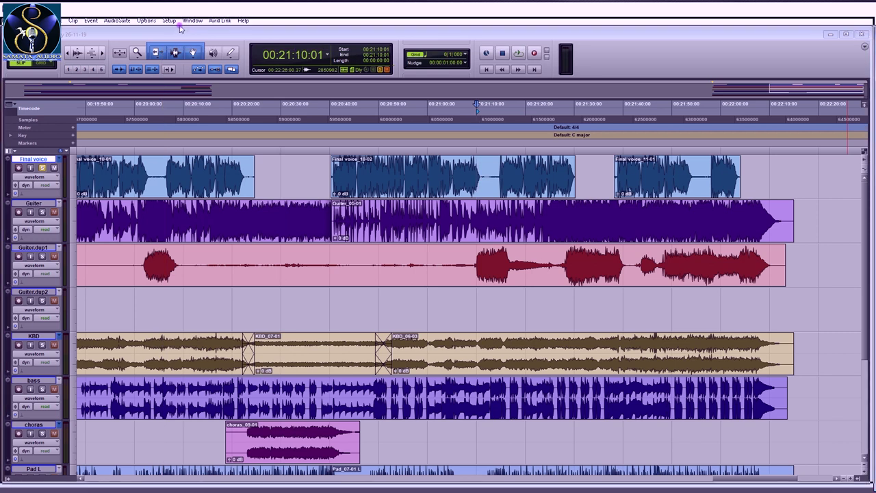
Insert a second mono Dyn3 Expander/Gate on the Final voice track, on insert b.
key("ctrl+equal")
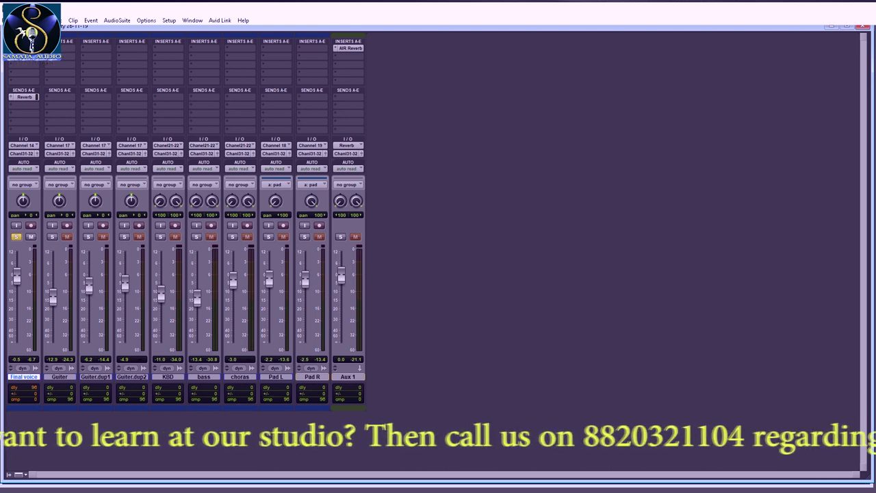
left_click(24, 46)
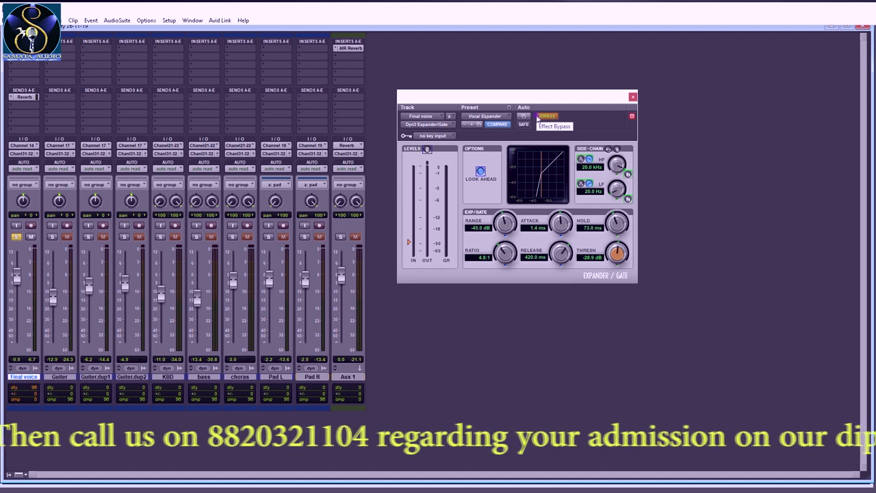
left_click(512, 117)
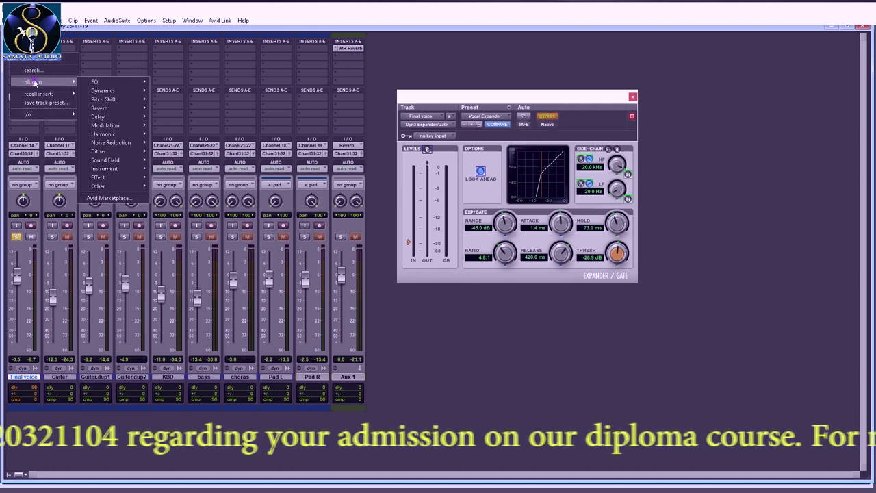
mouse_move(119, 91)
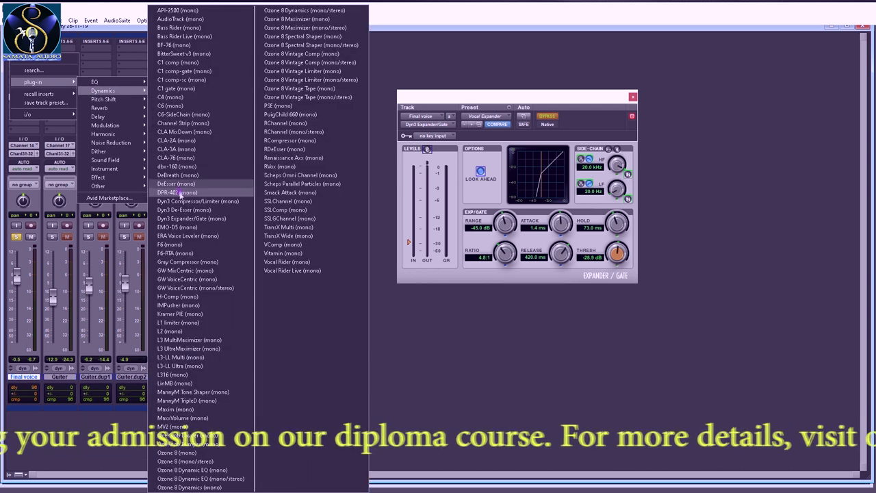
left_click(181, 218)
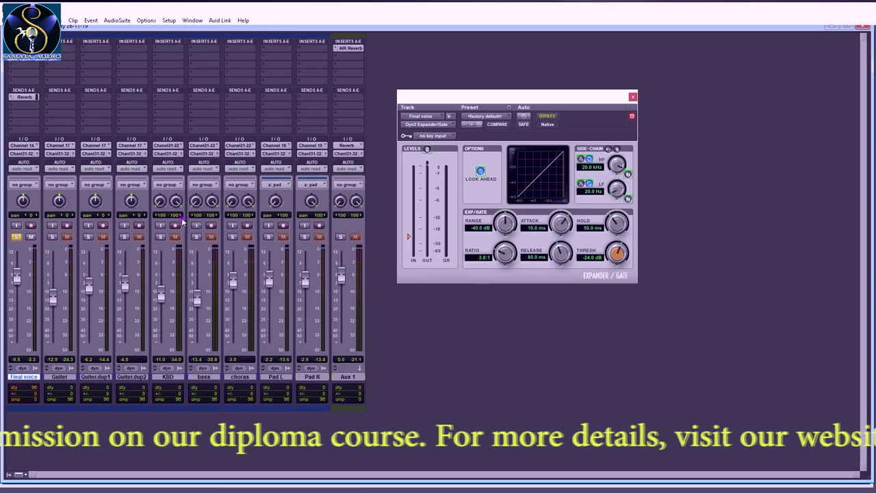
Load the Vocal Expander preset in the new Expander/Gate and turn on Look Ahead.
left_click_drag(482, 96, 236, 114)
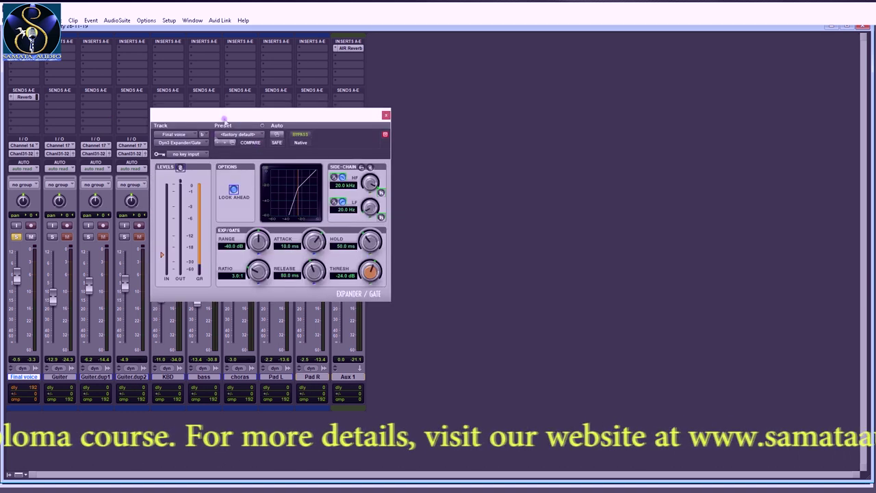
left_click(258, 137)
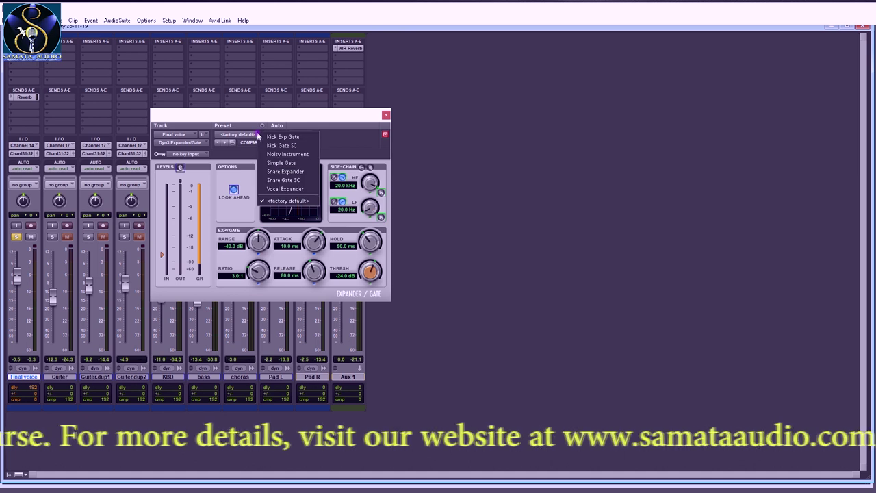
left_click(282, 193)
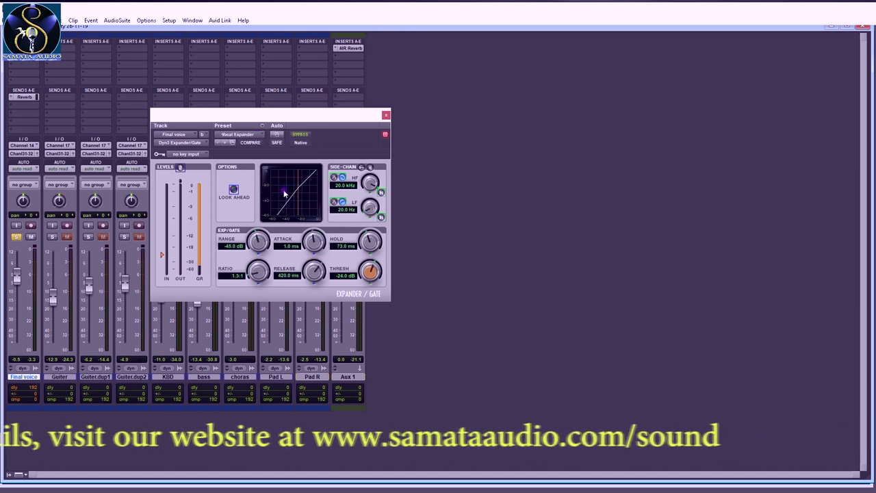
left_click(234, 192)
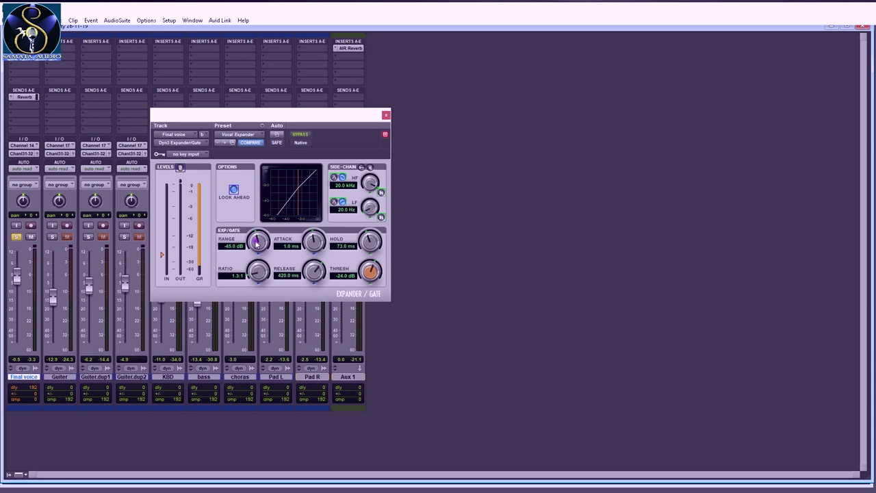
Audition the voice through the expander around the pause at 00:21:09:03, keeping the plug-in clear of the Final voice waveform.
key("space")
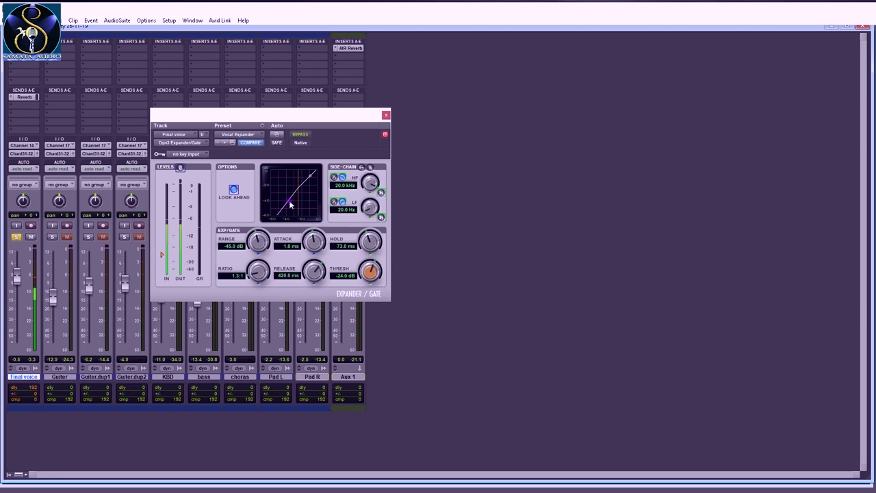
key("space")
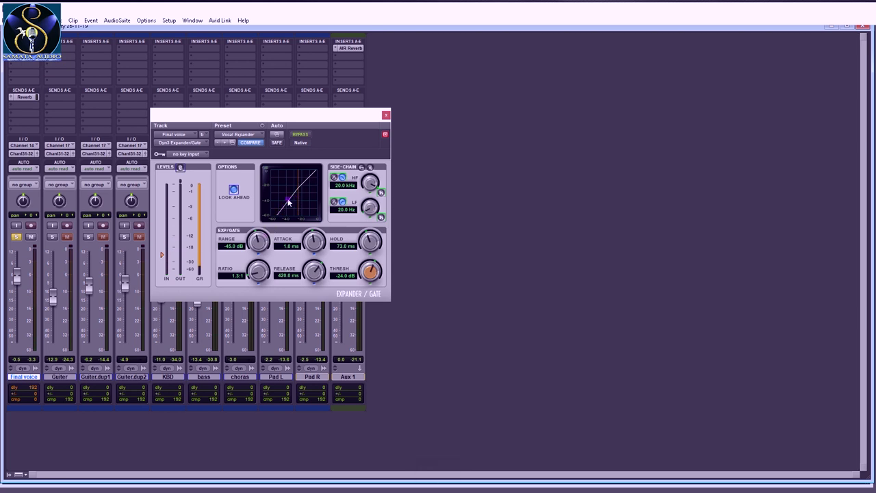
key("ctrl+equal")
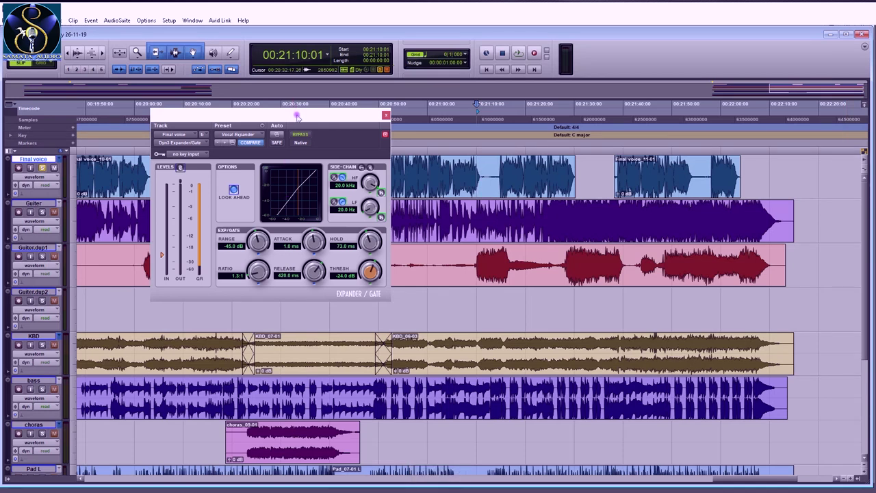
left_click_drag(296, 116, 337, 242)
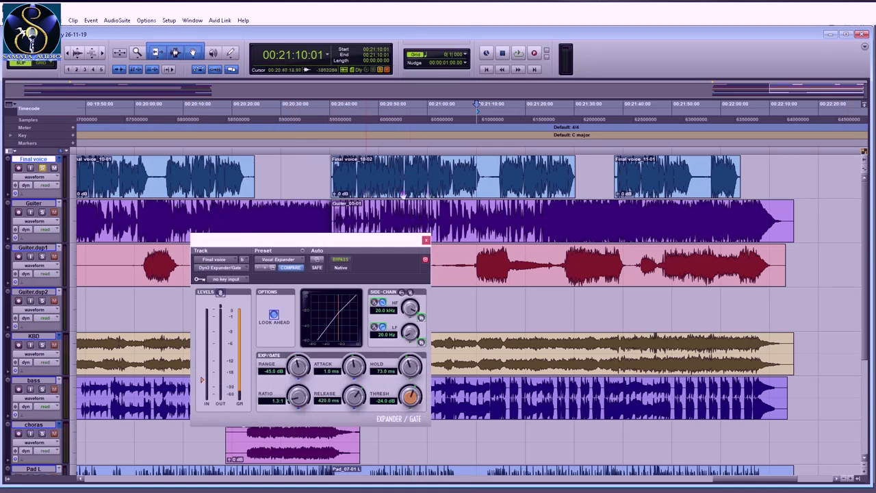
left_click(471, 174)
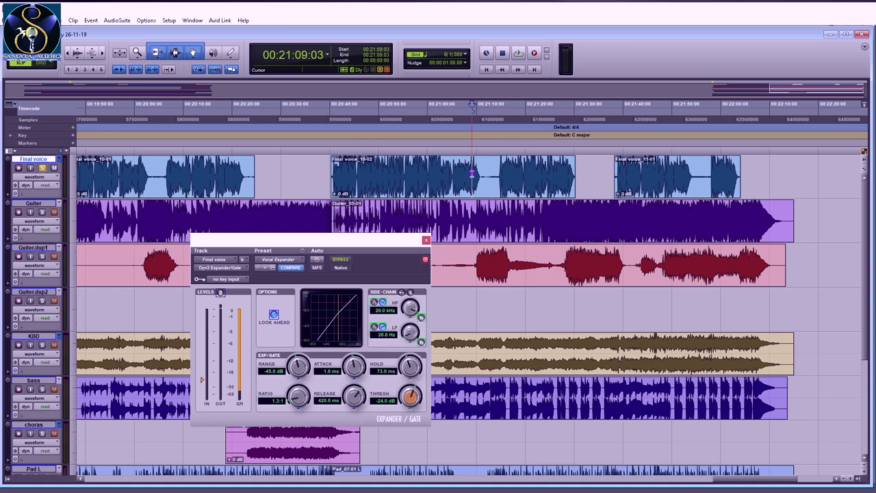
key("space")
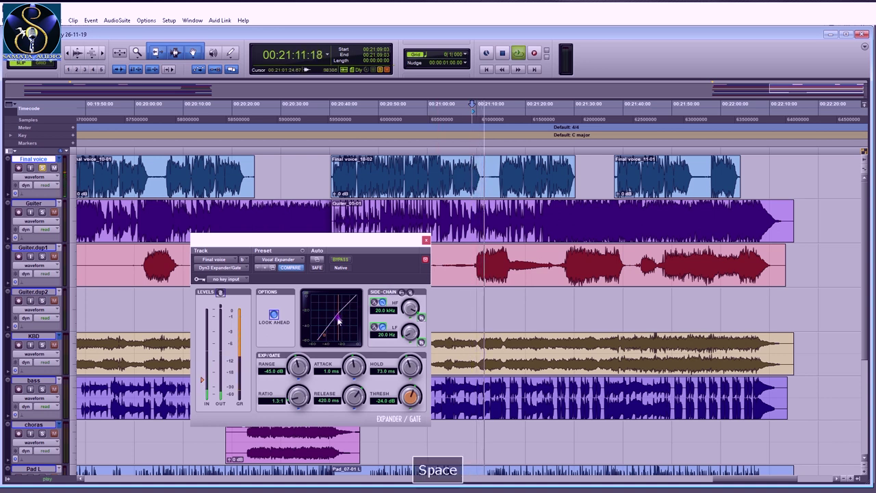
key("space")
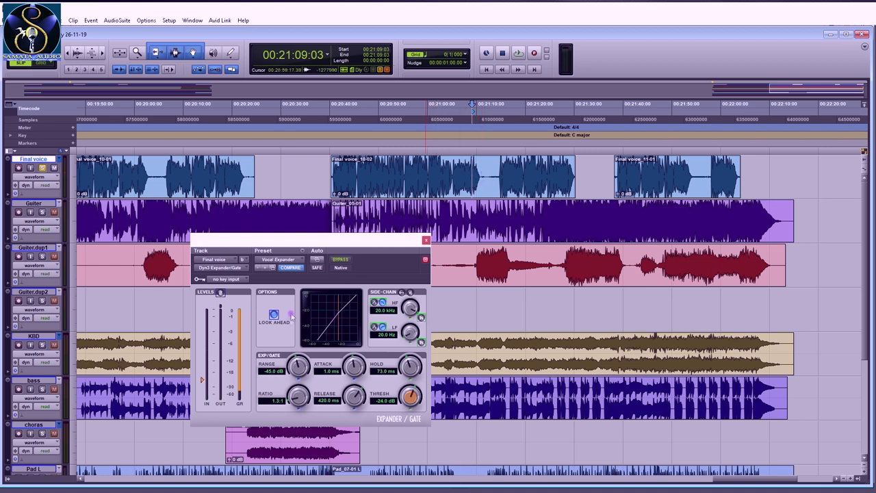
key("space")
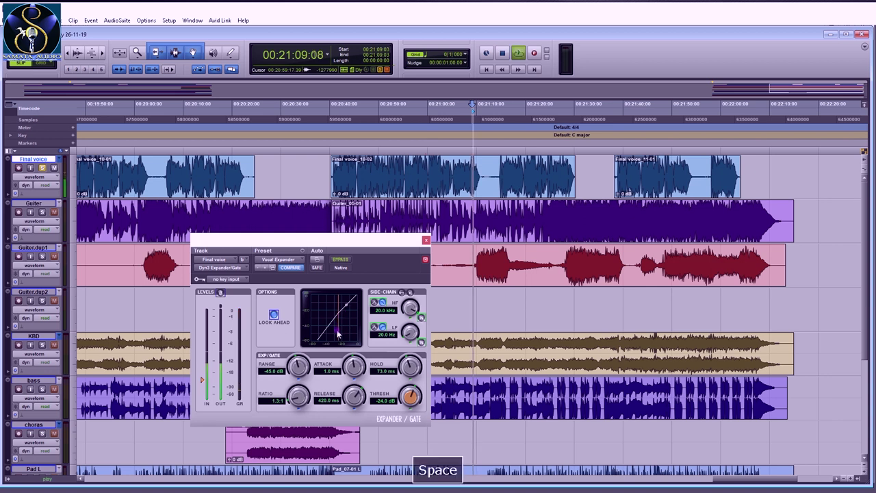
key("space")
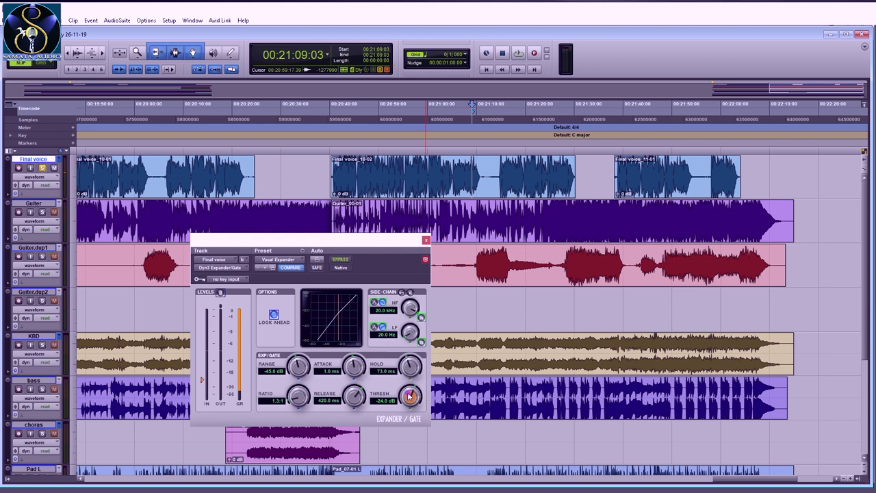
Set the expander's threshold to -28.4 dB and audition the pause again.
left_click_drag(409, 396, 407, 430)
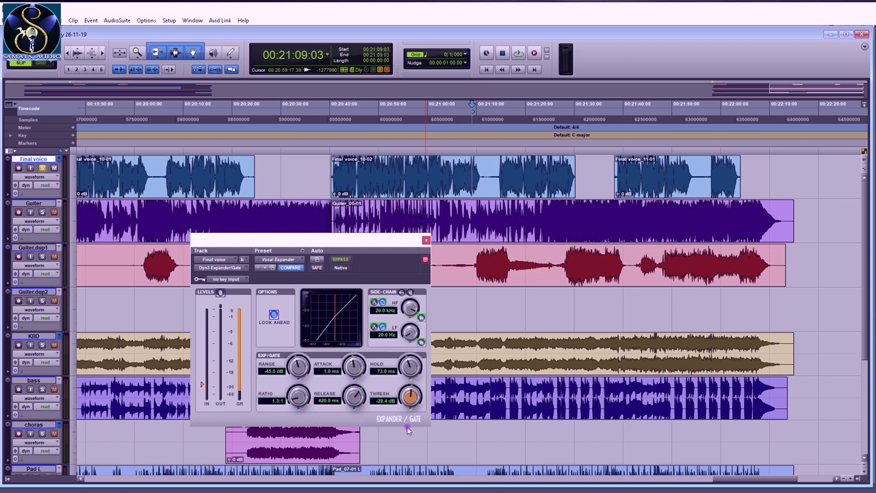
key("space")
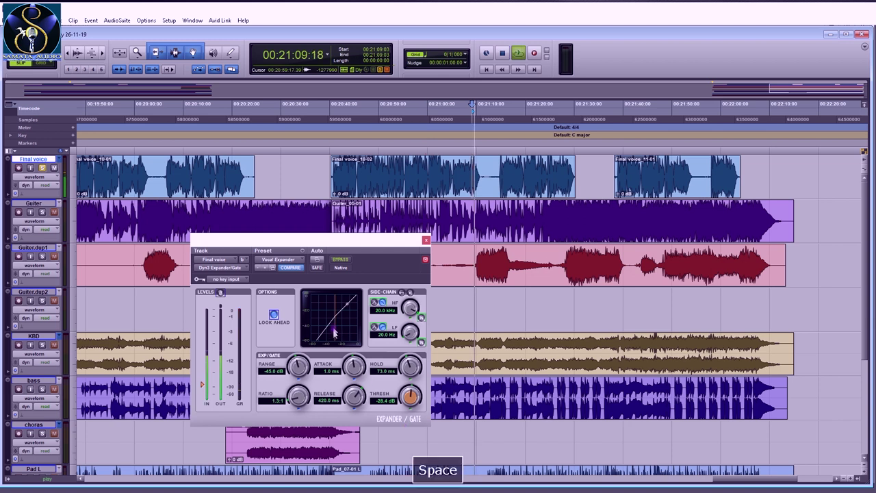
key("space")
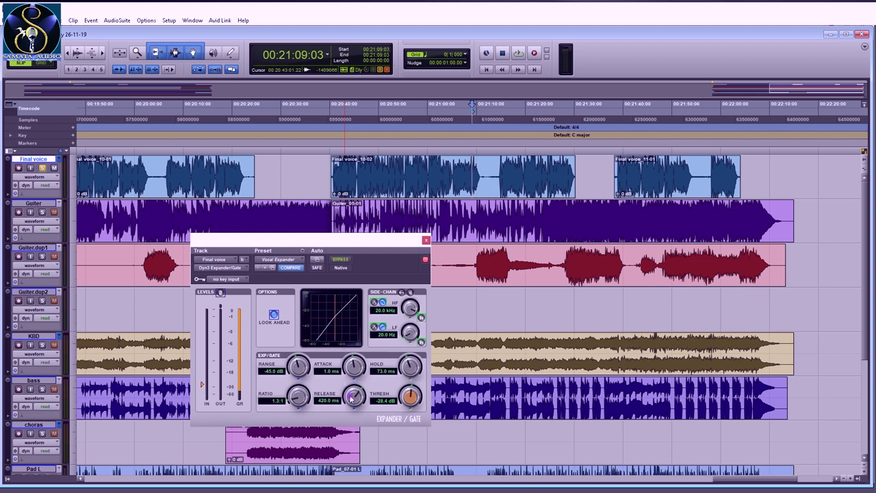
Set the expander's release to 326.9 ms and its ratio to 3.7:1, and audition the passage from 00:21:09:03.
left_click_drag(351, 400, 350, 404)
left_click_drag(297, 399, 303, 375)
key("space")
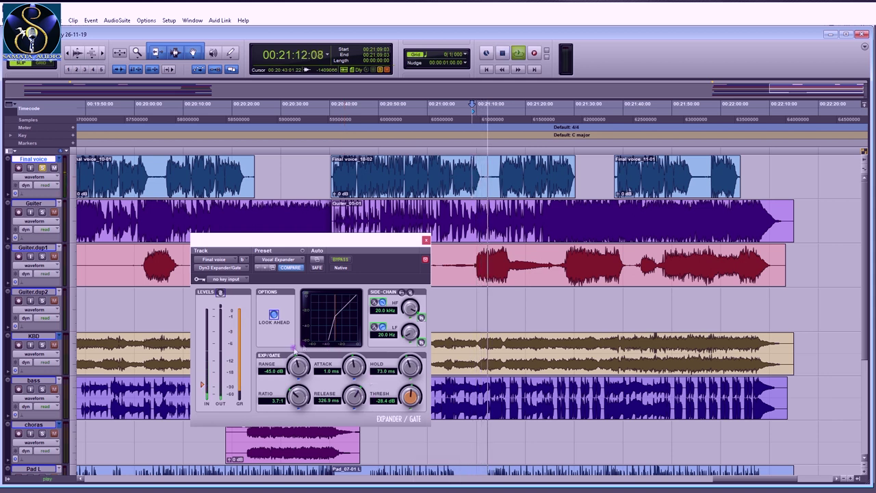
key("space")
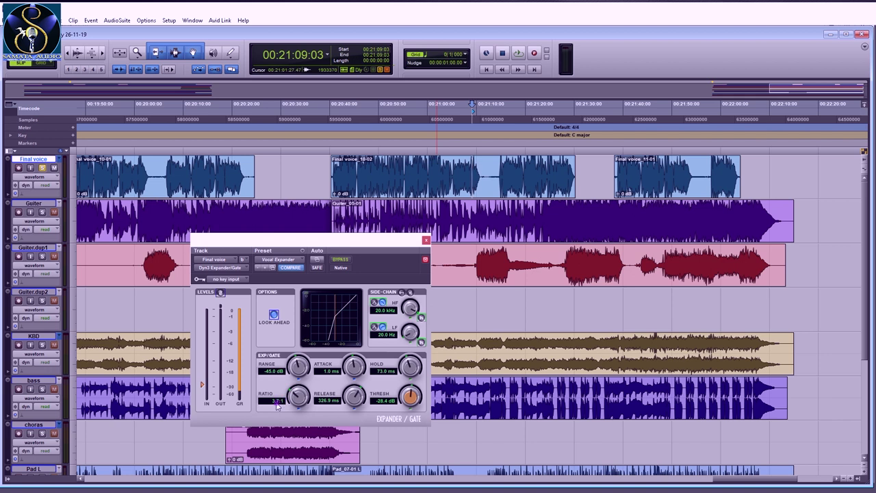
key("space")
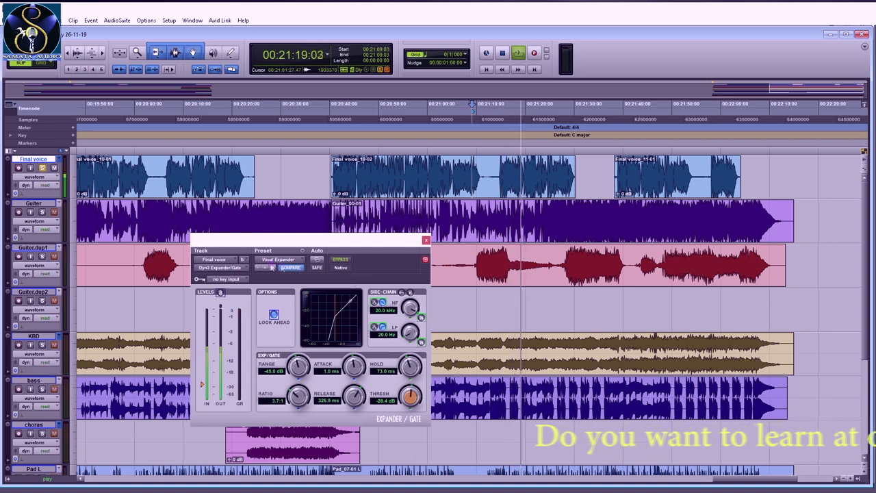
key("space")
Audition the gated Final voice from 00:20:01:08 through its earlier pause, checking the track's level in the mixer too.
left_click(142, 171)
key("space")
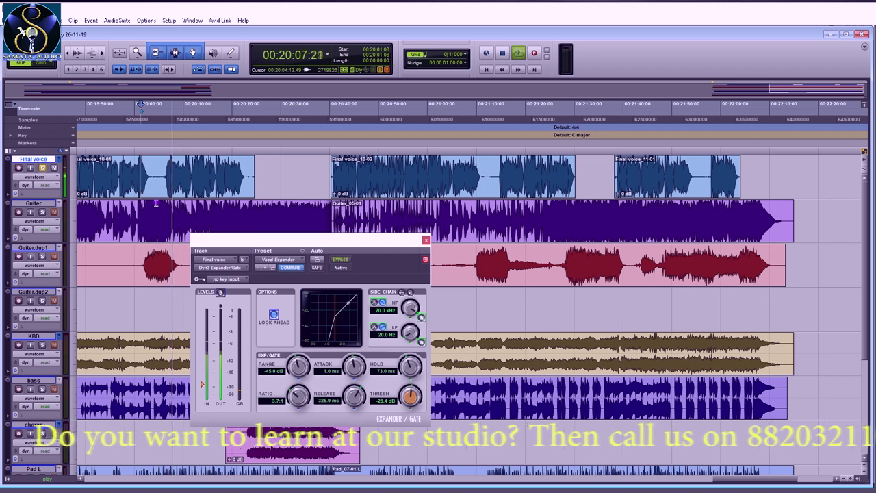
key("space")
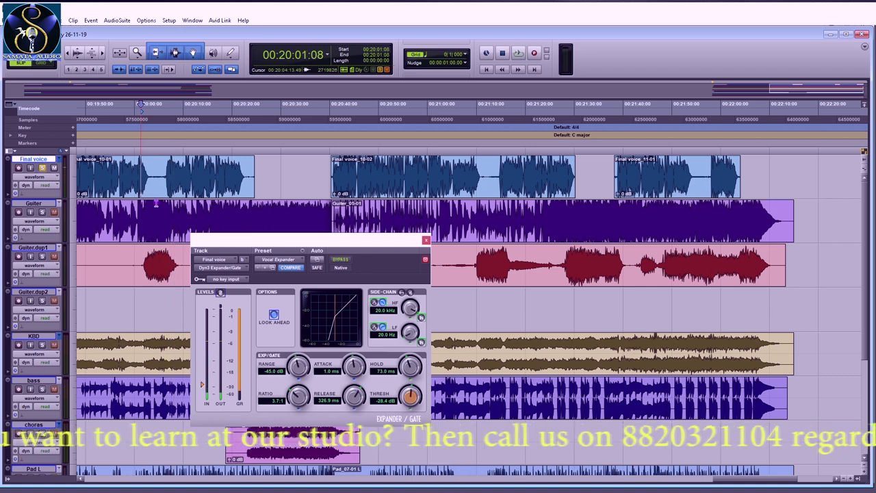
key("ctrl+equal")
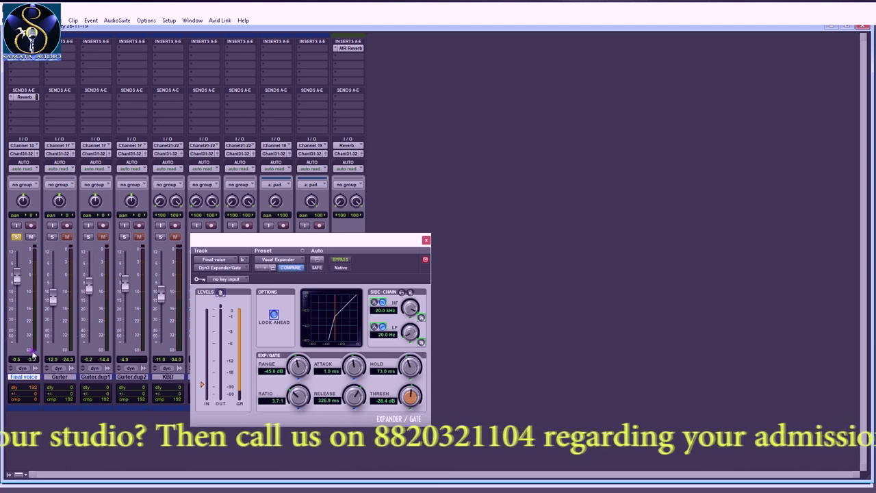
key("space")
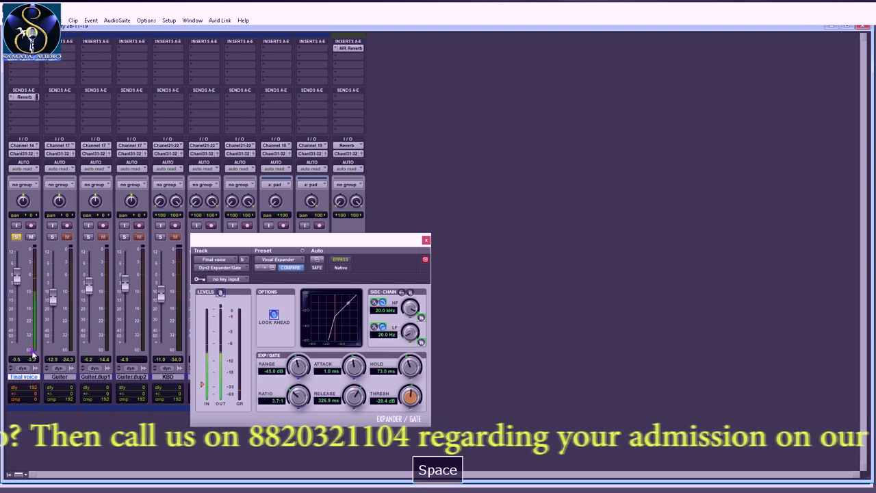